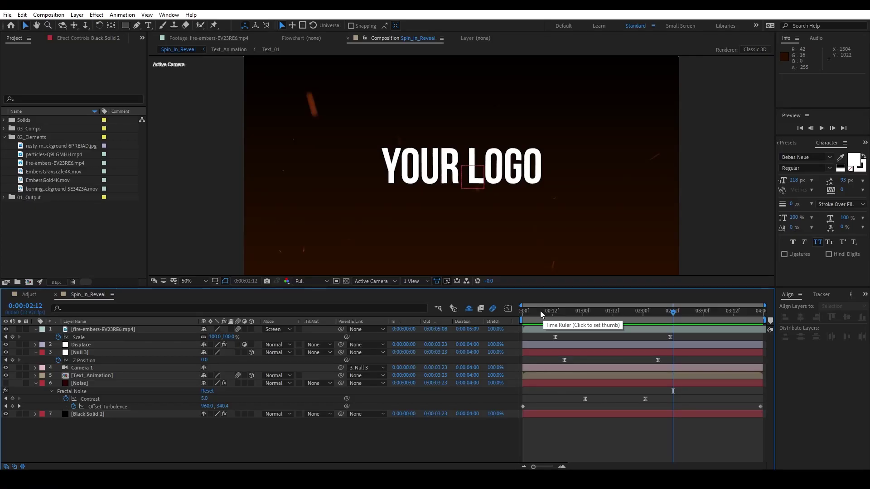
- Play and scrub through a preview of the logo reveal
key(space)
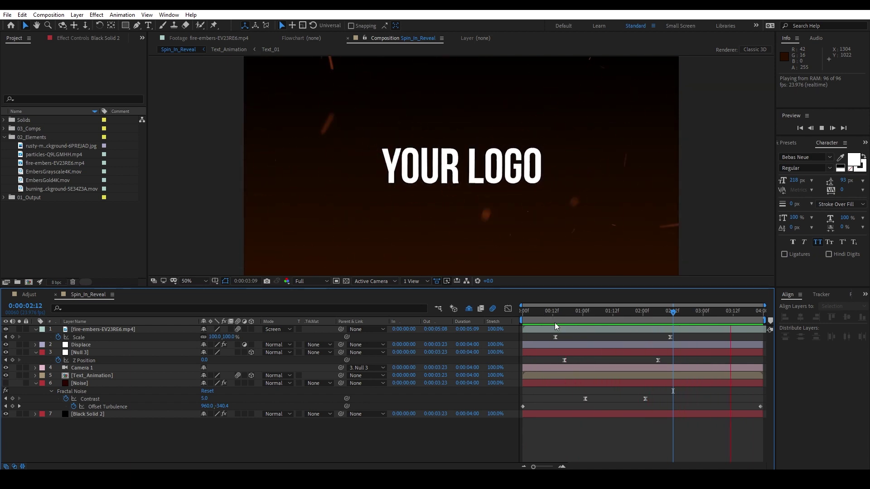
click(533, 313)
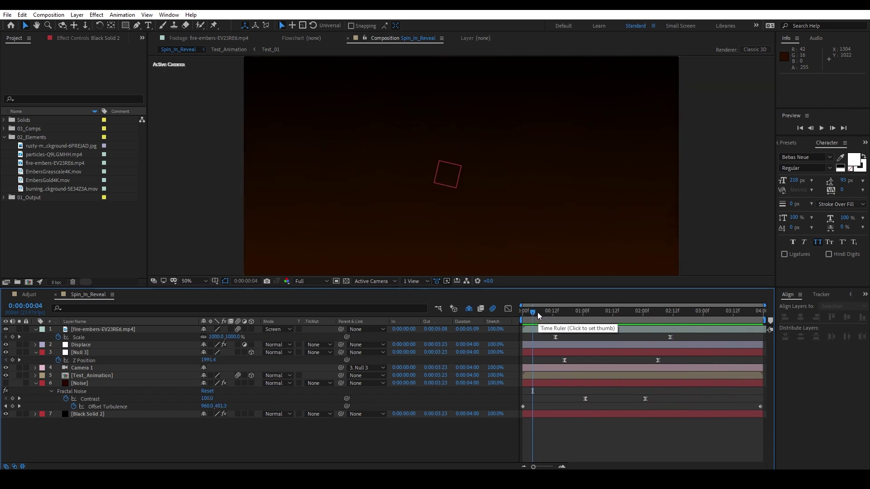
drag(538, 312, 630, 317)
key(space)
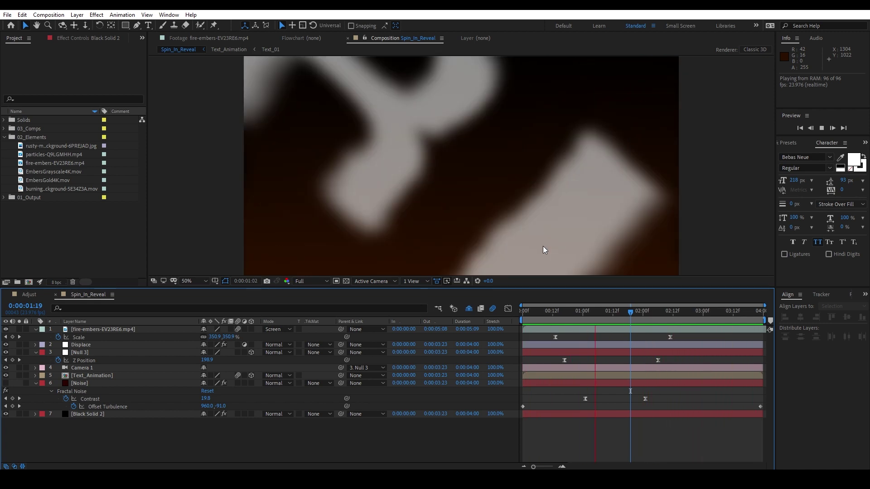
key(space)
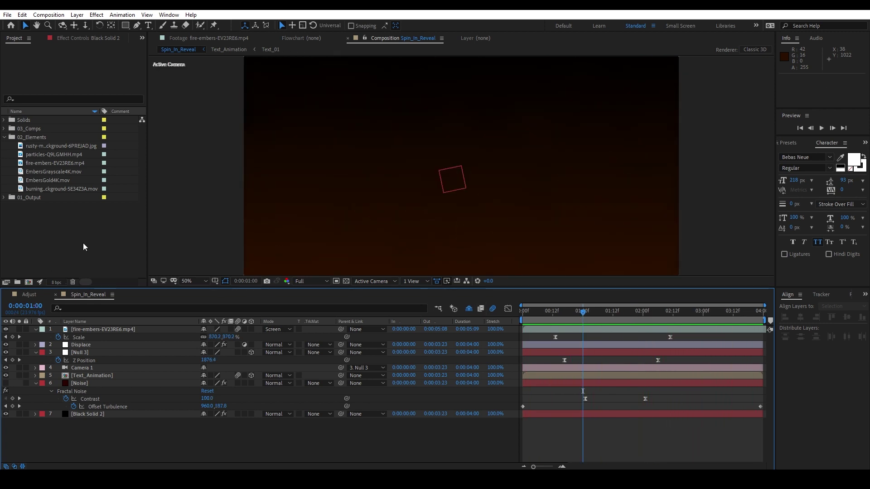
- Create a new composition named Heat_Displace_Tutorial
right_click(66, 247)
click(127, 249)
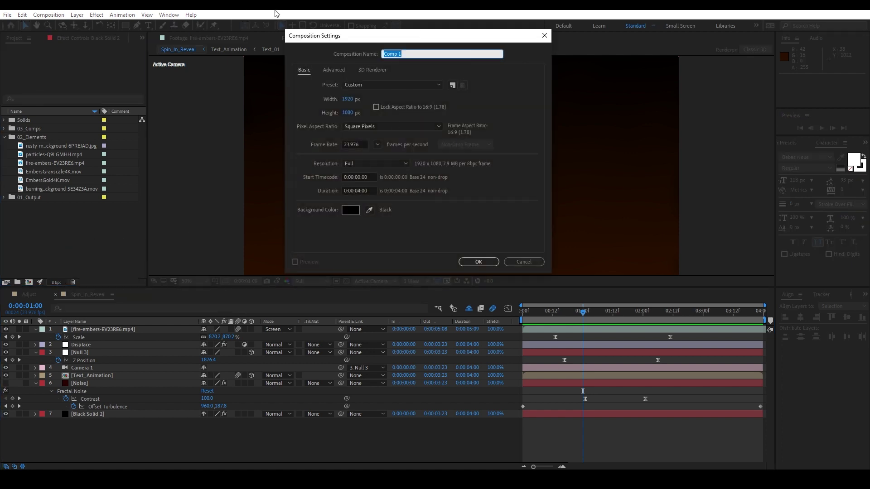
drag(384, 36, 330, 34)
text(Hea)
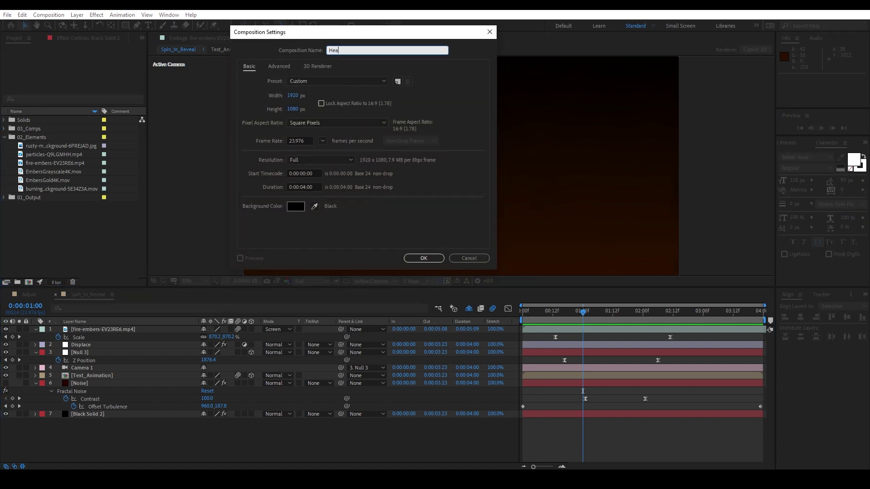
text(t_Displace_Tutorial)
click(419, 258)
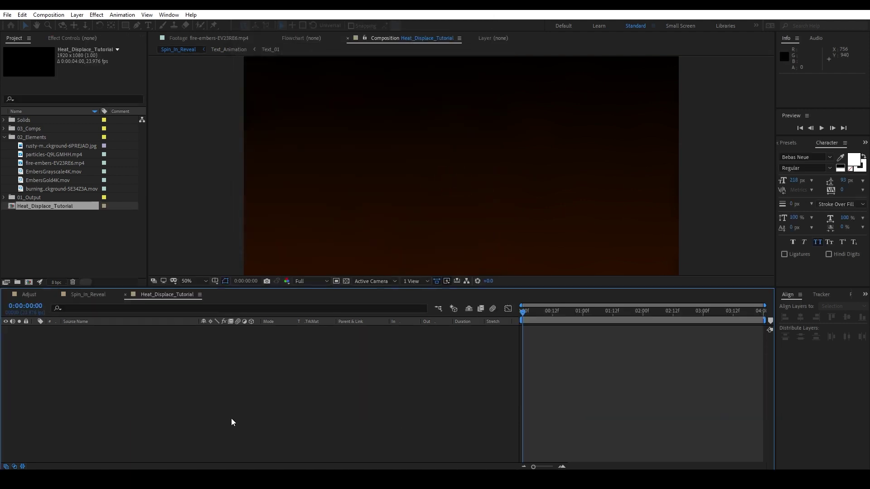
- Add a text layer reading 'Text'
right_click(211, 390)
mouse_move(289, 290)
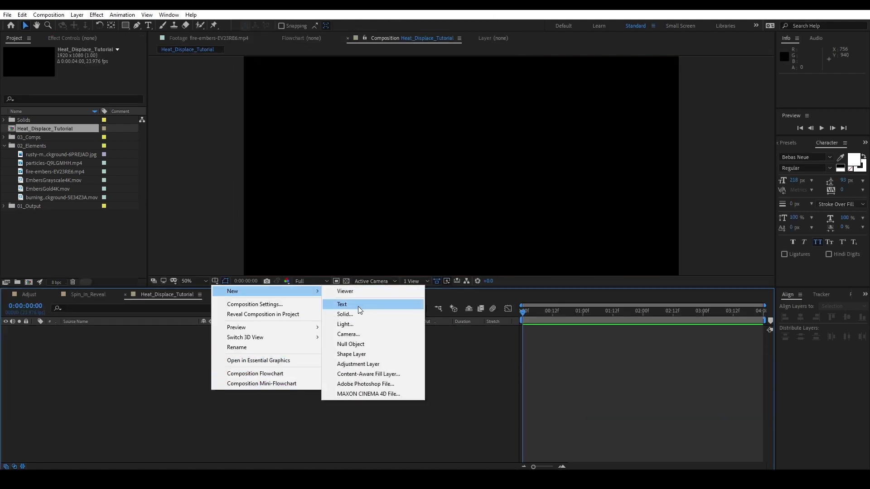
click(356, 305)
text(Text)
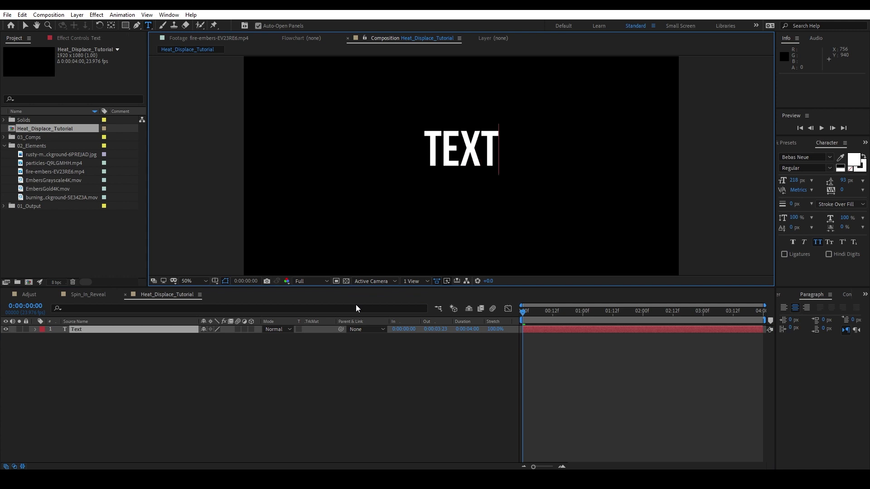
click(367, 399)
- Enlarge the title's font size to 461 px
click(171, 330)
key(p)
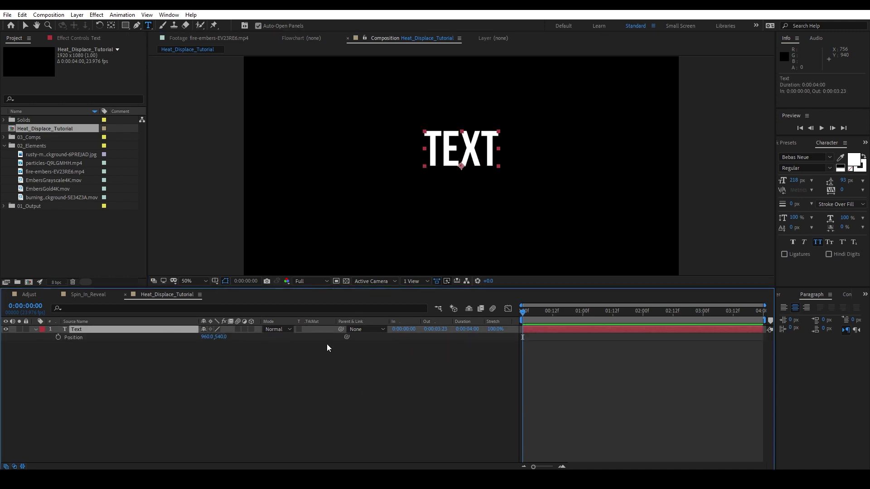
click(864, 295)
click(787, 300)
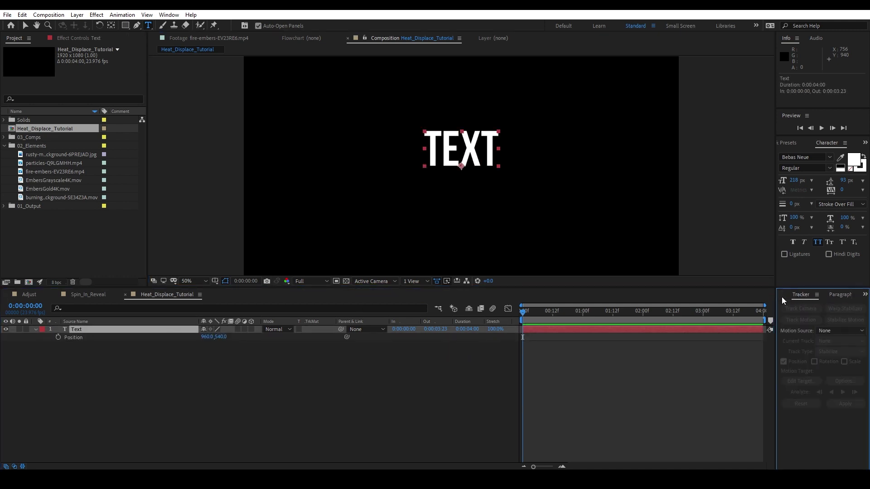
click(842, 295)
click(218, 395)
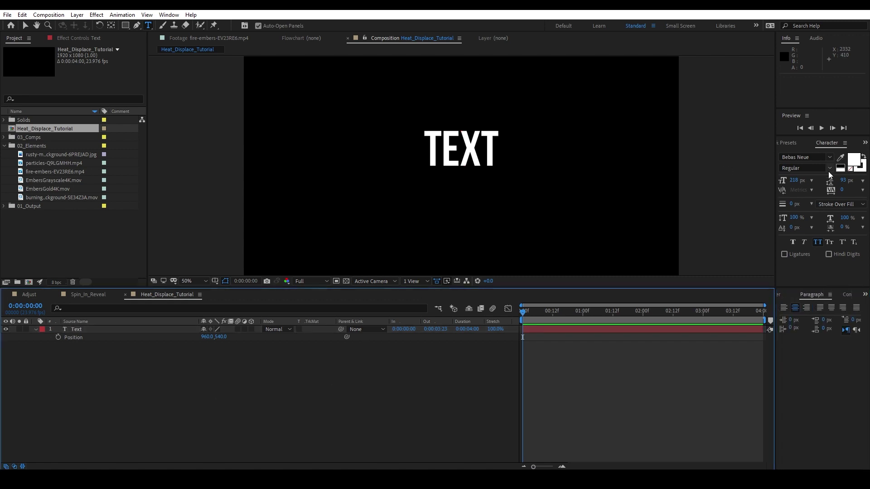
click(77, 329)
drag(794, 180, 868, 181)
- Centre the title horizontally and vertically in the composition with the Align panel
click(865, 295)
click(843, 308)
click(800, 317)
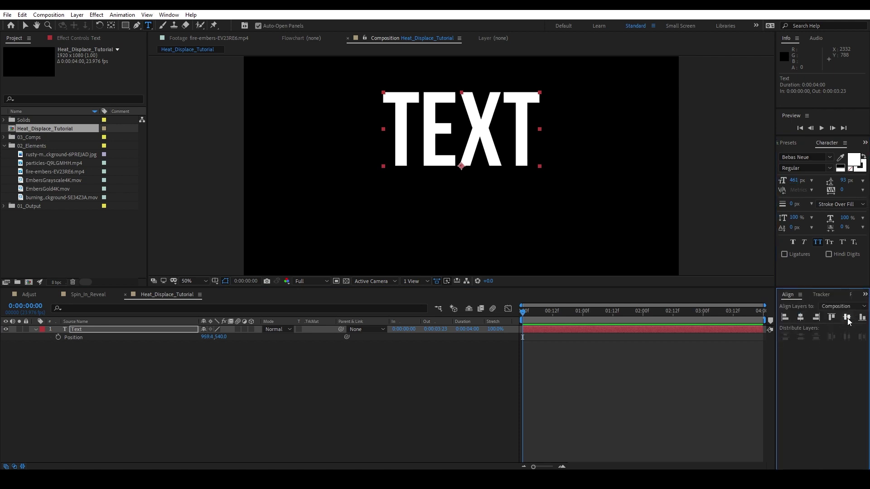
click(847, 318)
click(242, 431)
right_click(157, 354)
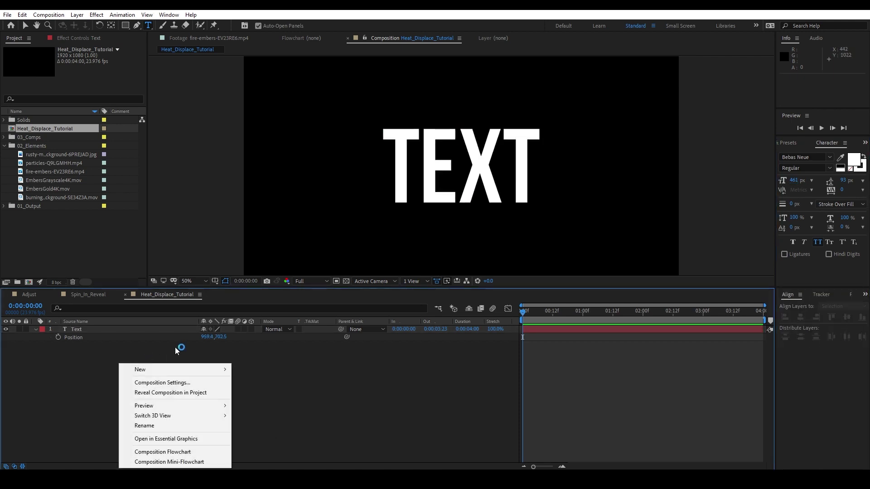
- Add a black solid named Noise and move it below the Text layer
mouse_move(164, 369)
click(265, 392)
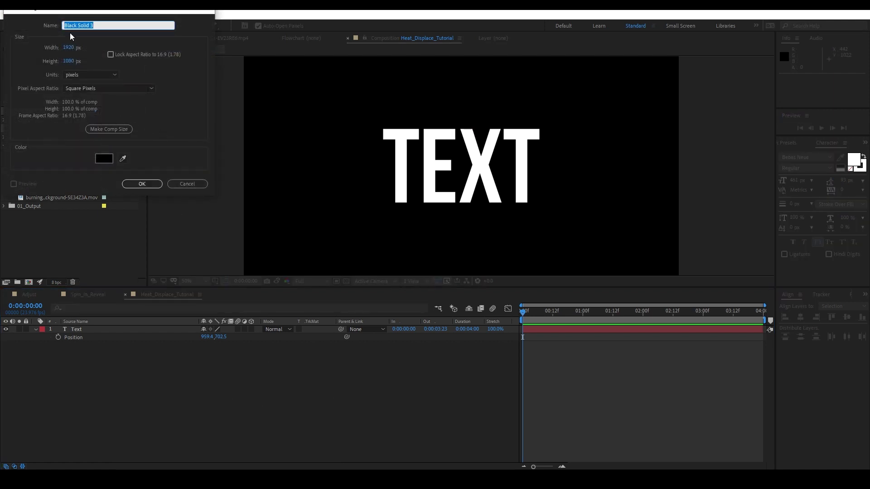
text(Noise)
key(Return)
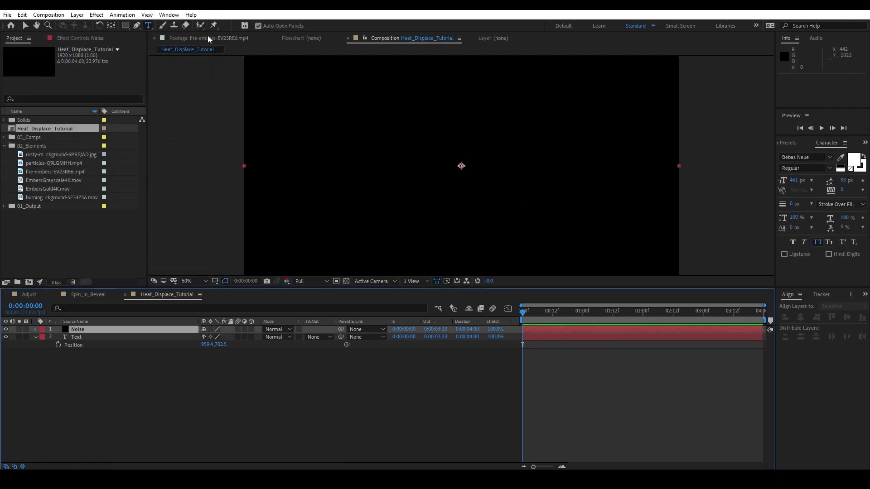
key(ctrl+[)
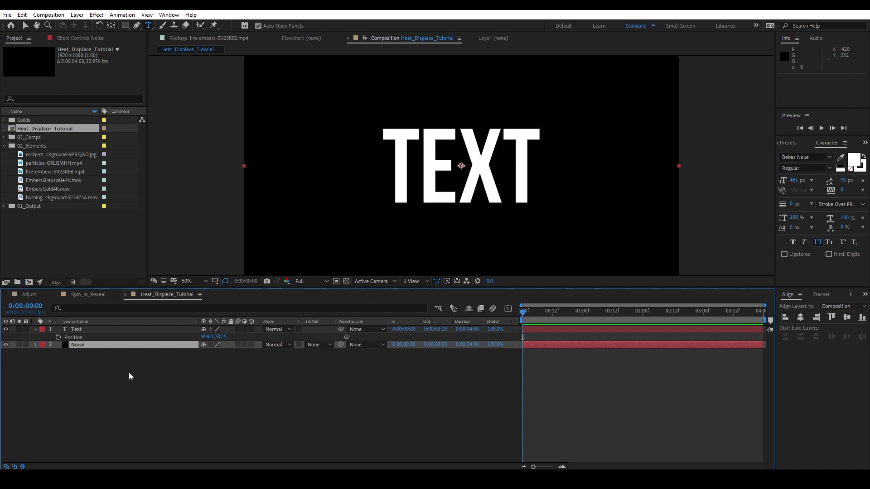
key(ctrl+space)
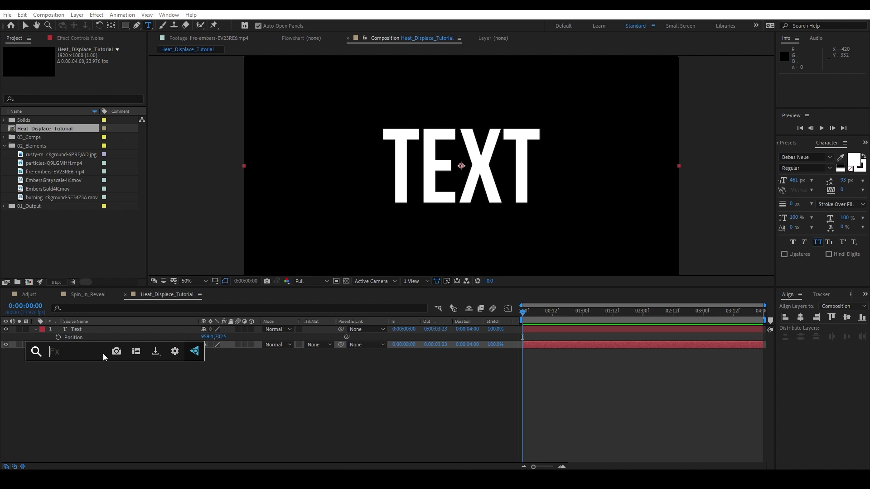
- Apply Fractal Noise to the Noise solid, solo it, and scale the noise to 272
text(fracta)
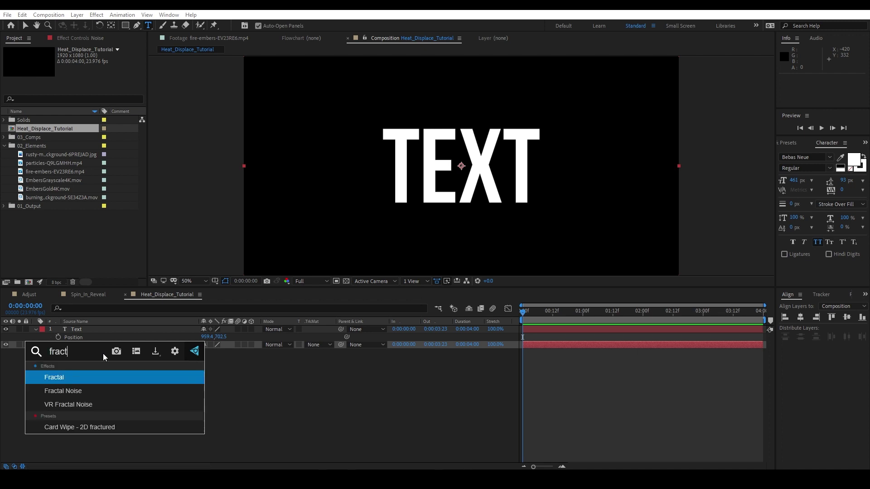
click(91, 391)
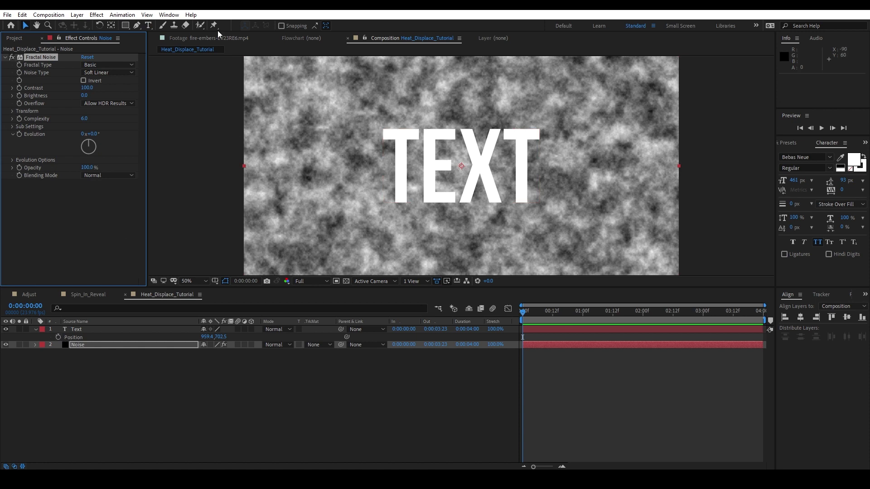
click(21, 346)
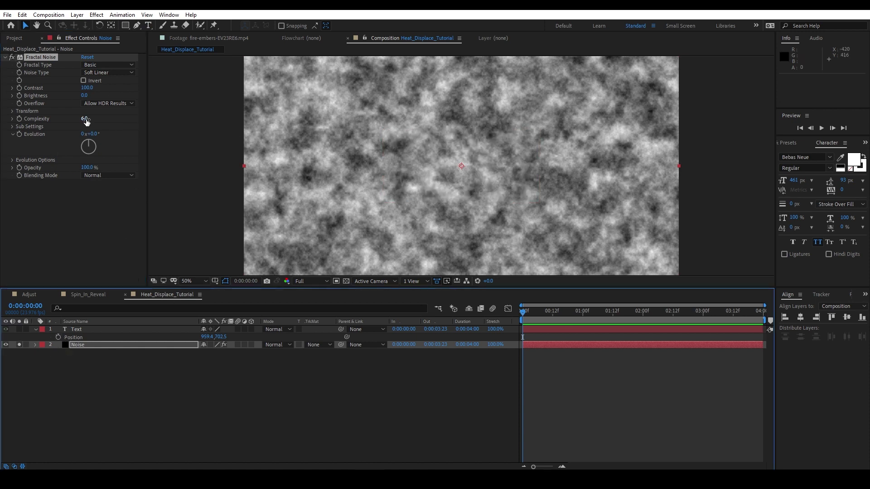
click(13, 111)
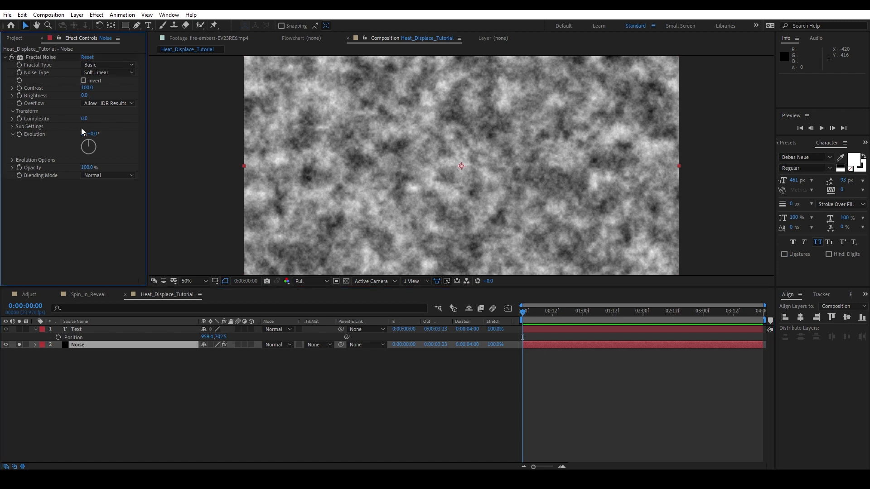
drag(87, 134, 160, 133)
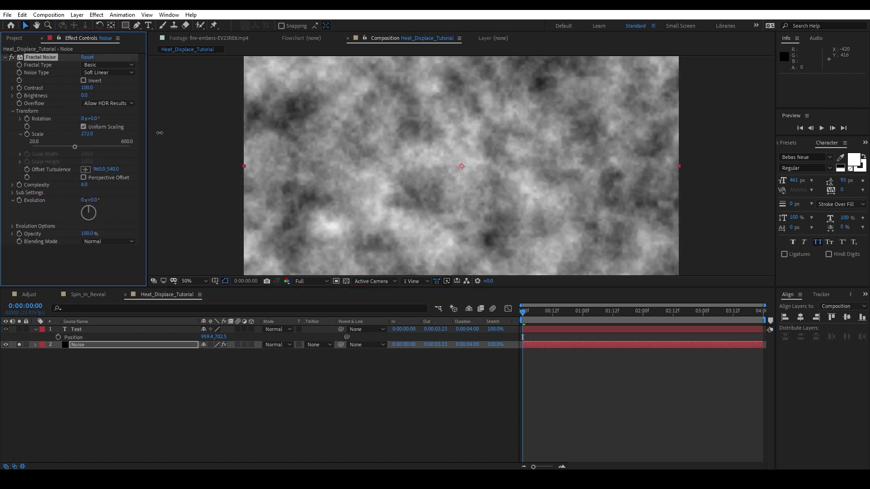
mouse_move(523, 311)
mouse_down()
mouse_move(535, 312)
mouse_move(522, 311)
mouse_up()
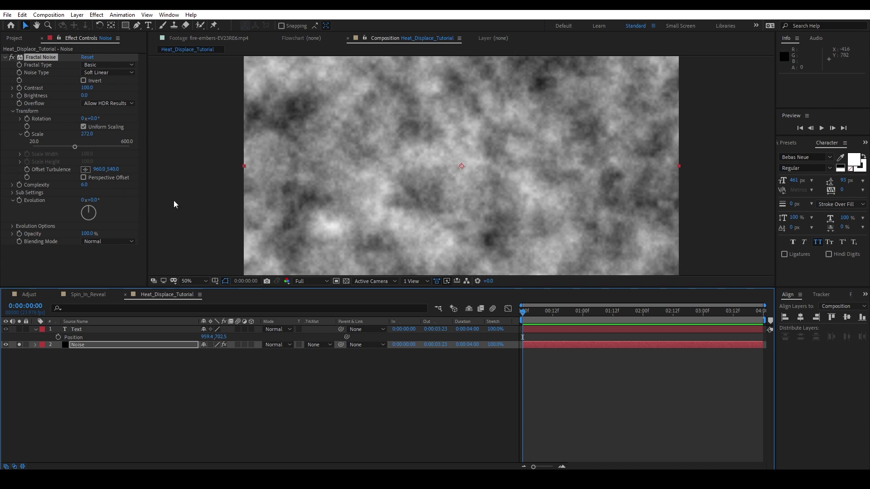
- Drive Fractal Noise Evolution with the expression time*500 and preview the churning noise
alt+click(20, 201)
text(time)
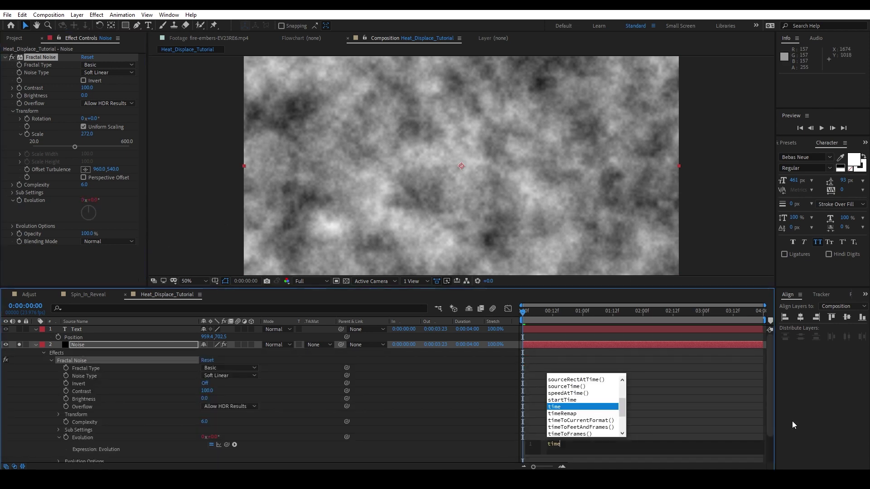
text(*500)
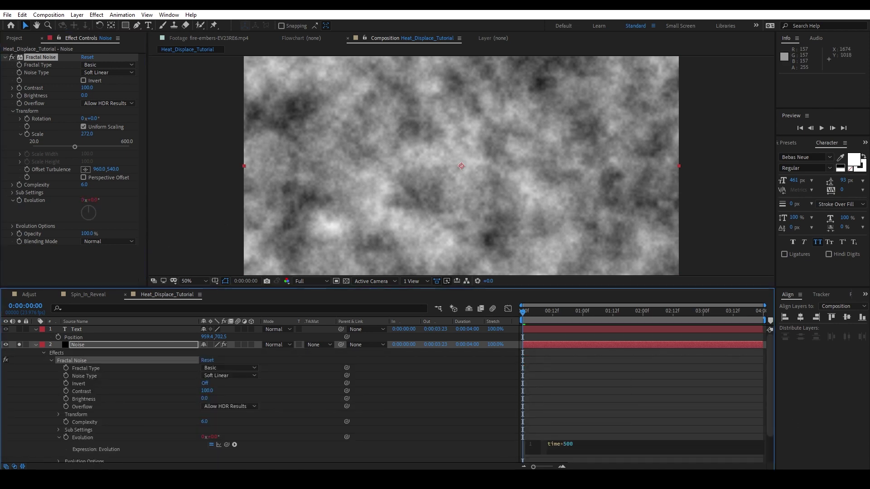
click(682, 389)
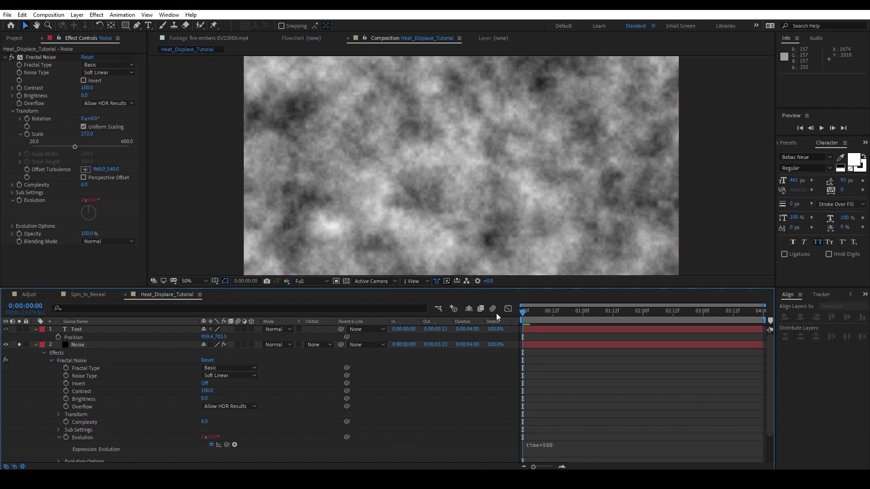
key(space)
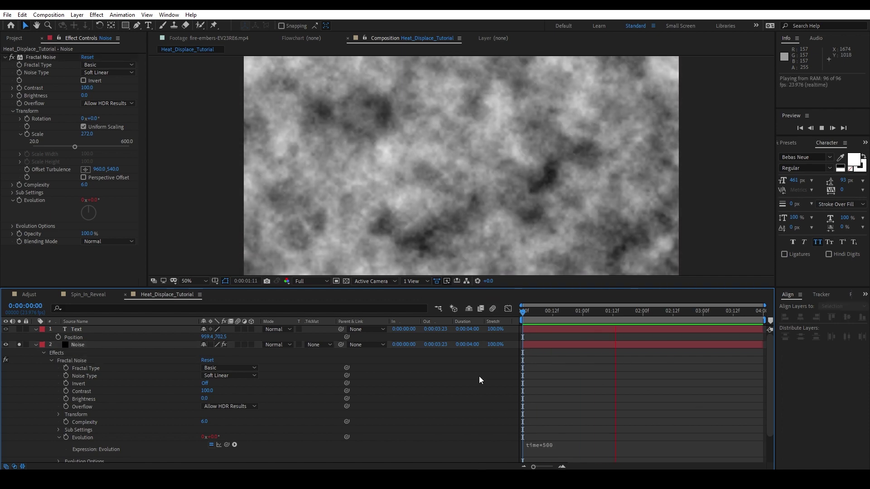
key(space)
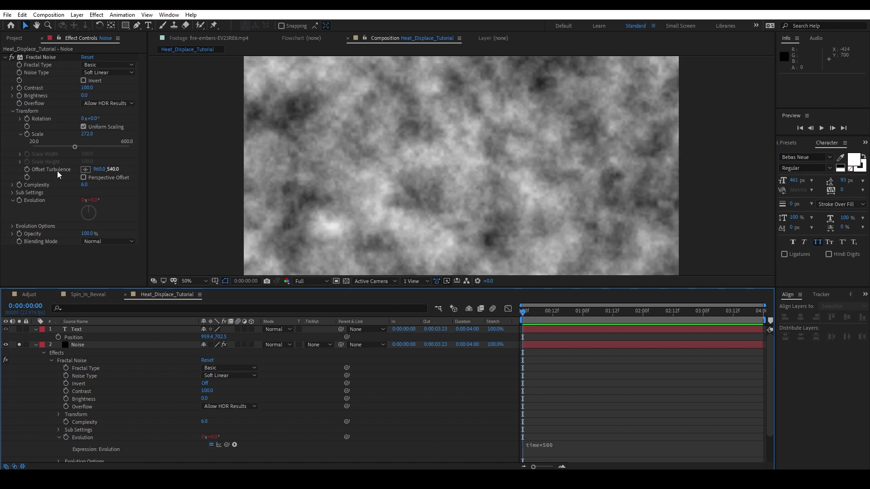
- At the composition's last frame, shift Offset Turbulence upward to 960, 246
click(28, 168)
click(760, 311)
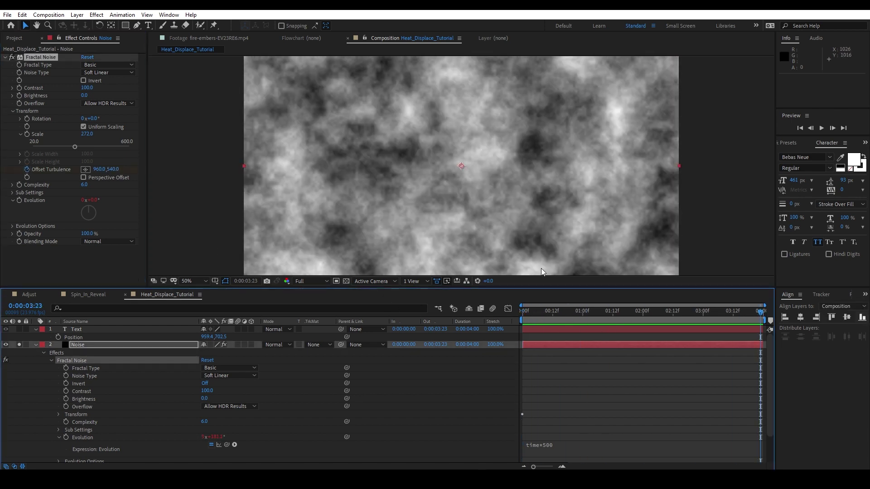
drag(115, 172, 57, 148)
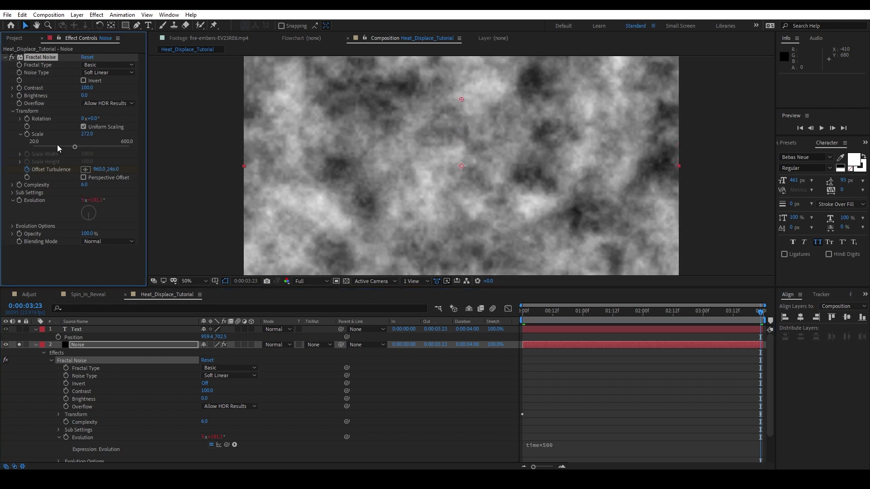
- Set the Offset Turbulence vertical value to -1000 and preview the rising noise
drag(109, 171, 112, 167)
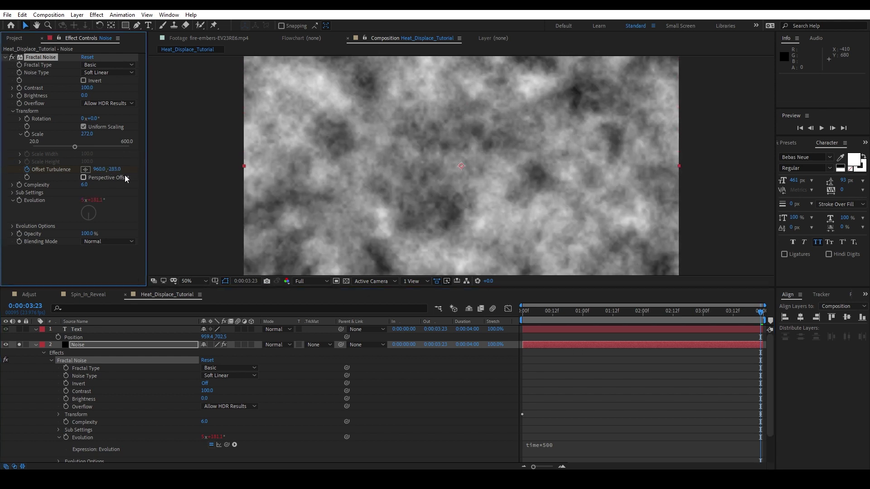
click(112, 165)
text(-1000)
key(Return)
key(space)
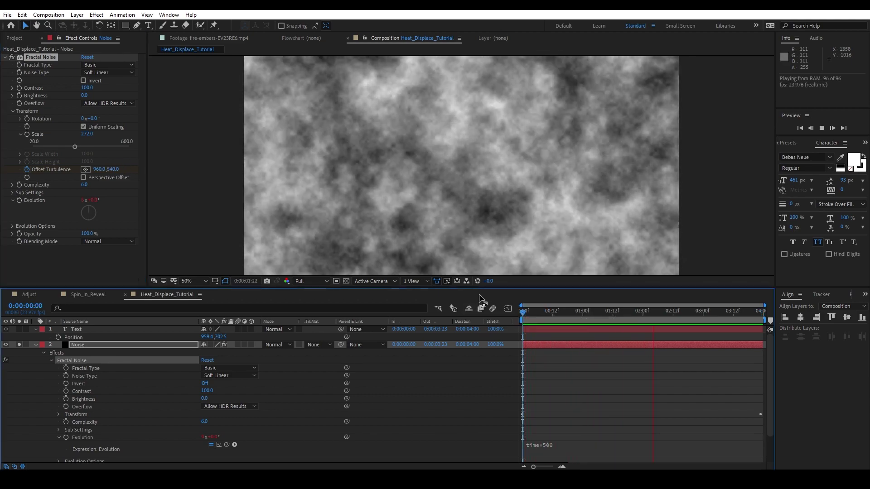
- Hide the Noise layer and add a new adjustment layer (Adjustment Layer 6)
click(36, 345)
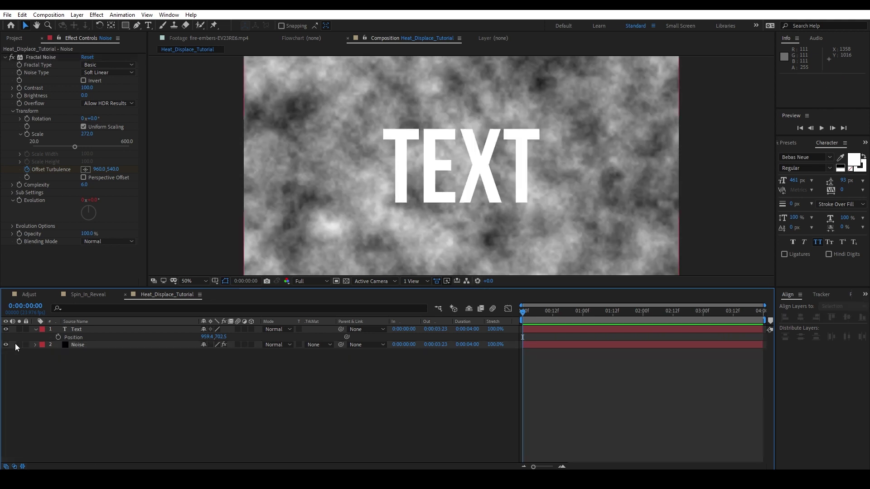
click(6, 345)
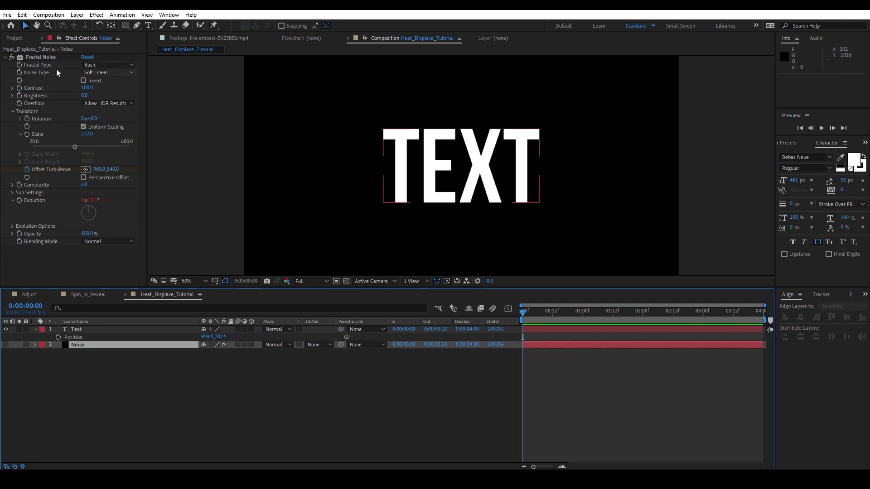
click(75, 345)
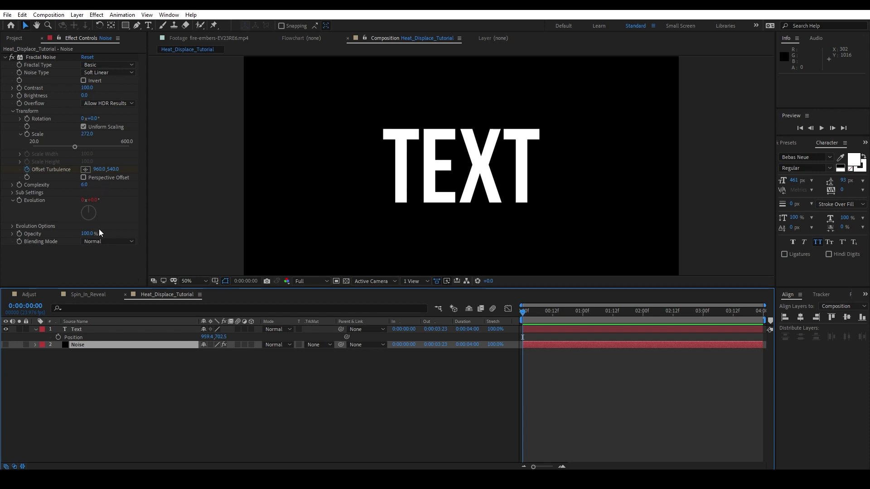
click(94, 390)
right_click(94, 390)
mouse_move(113, 286)
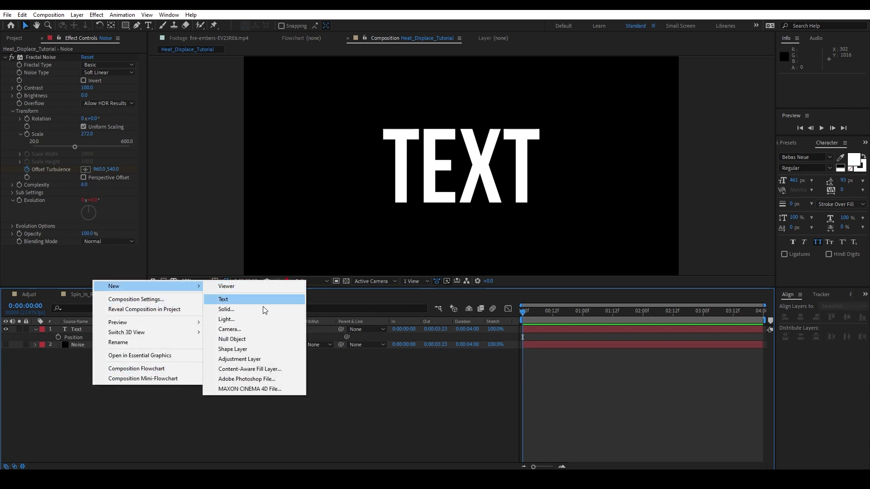
click(259, 357)
click(203, 390)
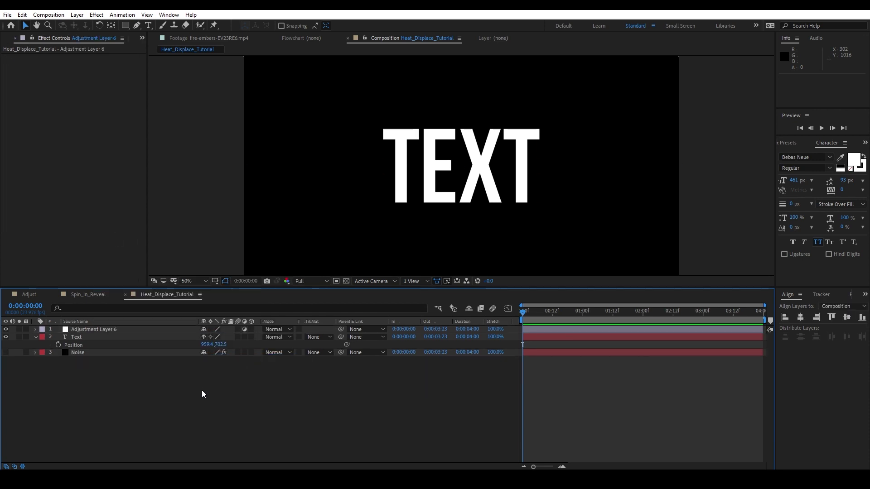
click(189, 328)
- Apply Displacement Map using 3. Noise with Effects & Masks as the map layer
key(ctrl+space)
text(di)
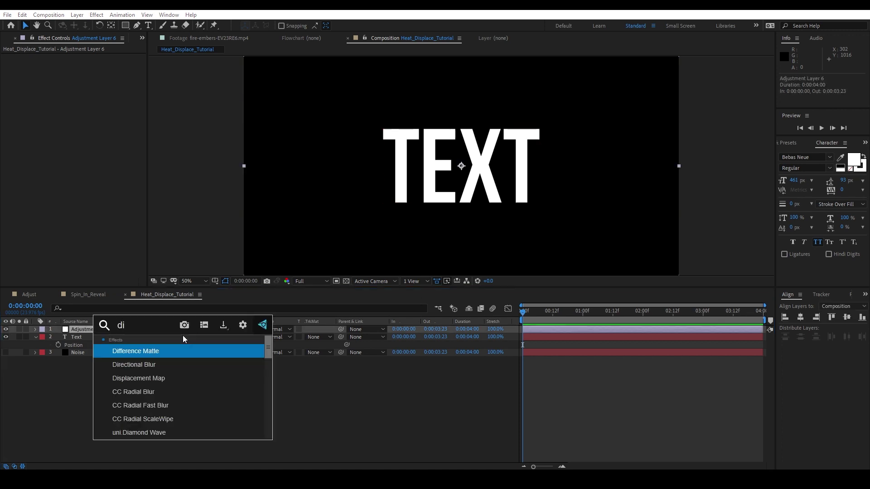
click(159, 378)
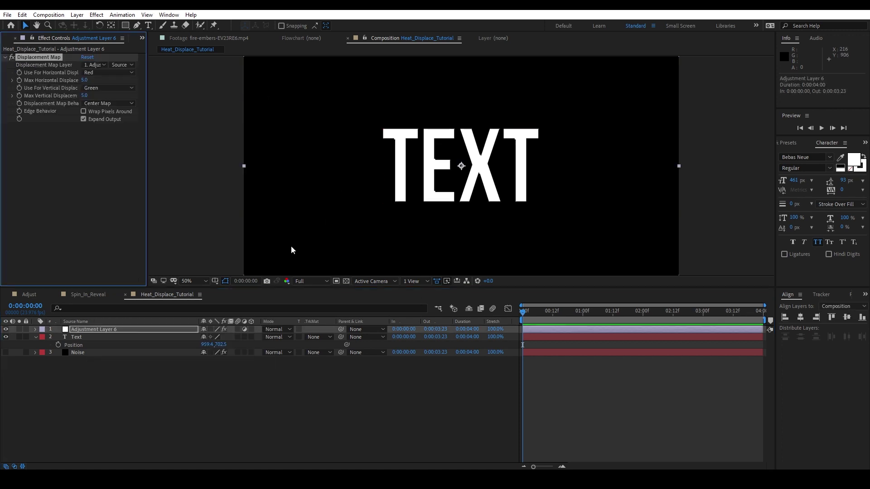
click(95, 65)
click(111, 109)
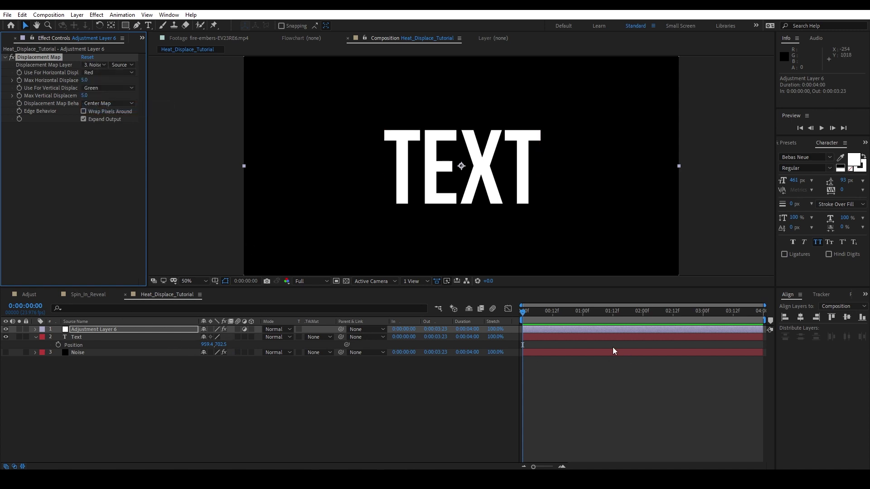
click(122, 65)
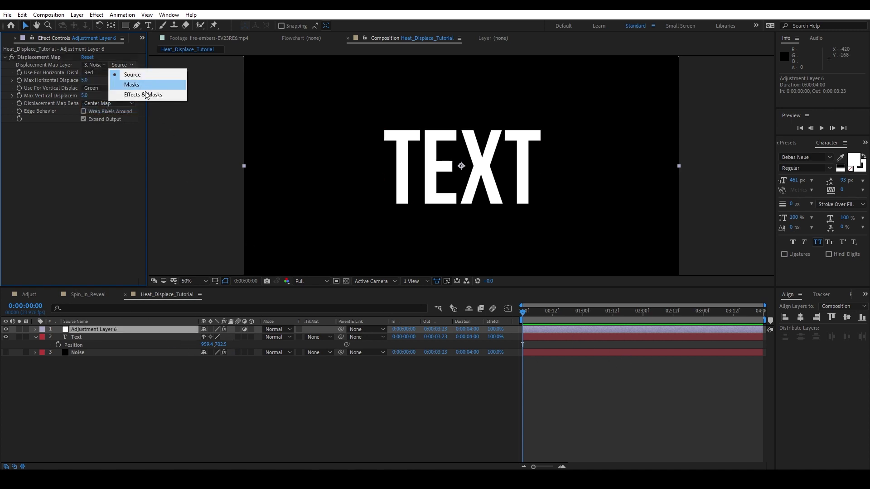
click(133, 95)
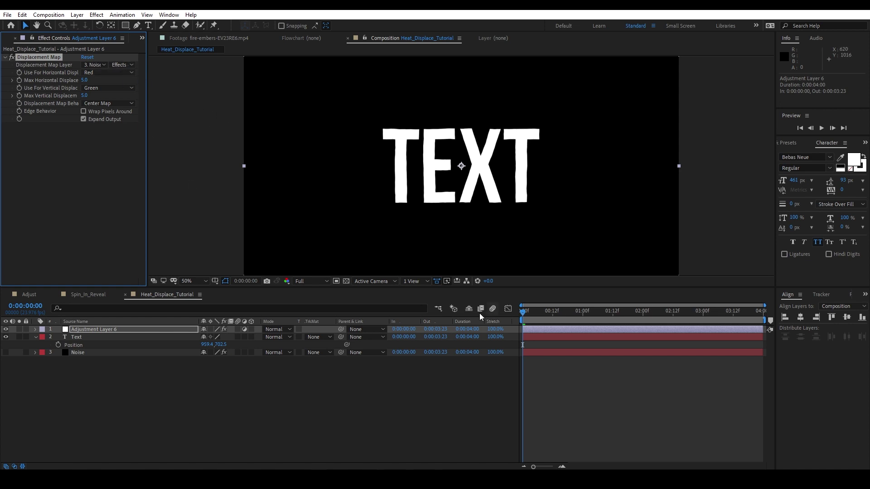
key(space)
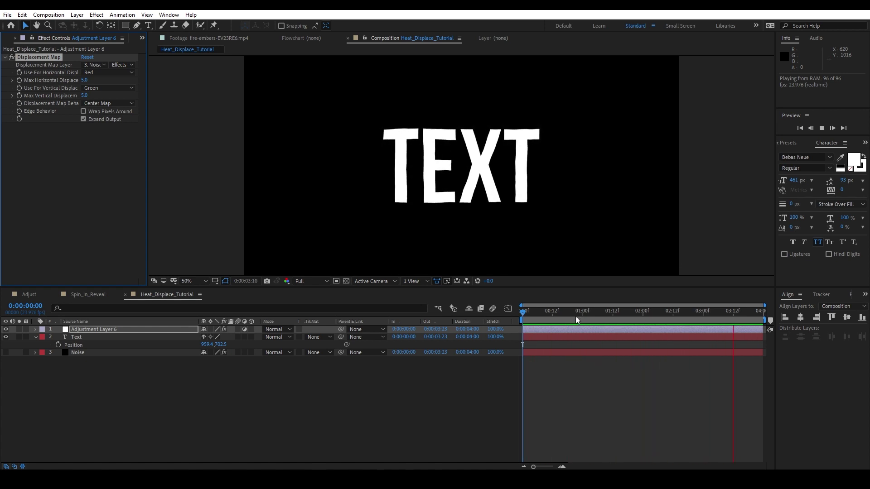
- Stop the preview and select the Noise layer to show its Fractal Noise controls
key(space)
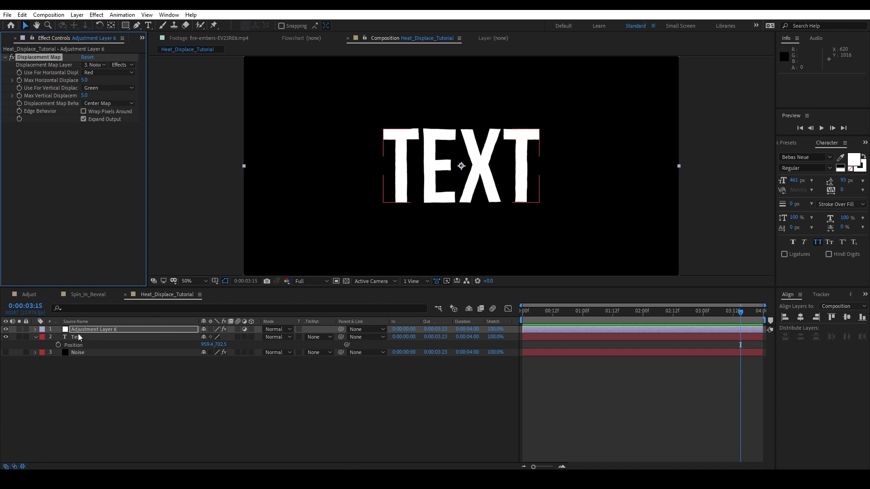
click(78, 352)
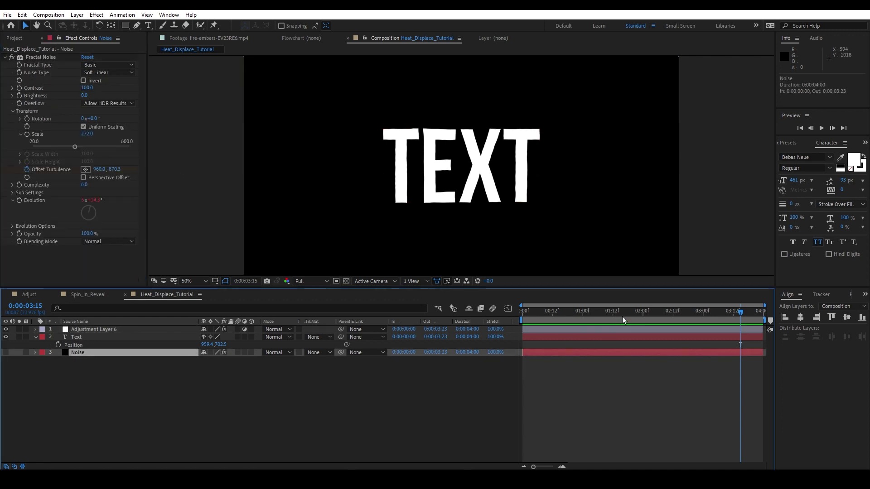
- Try a higher noise Contrast, preview it, then undo the change
drag(612, 311, 575, 313)
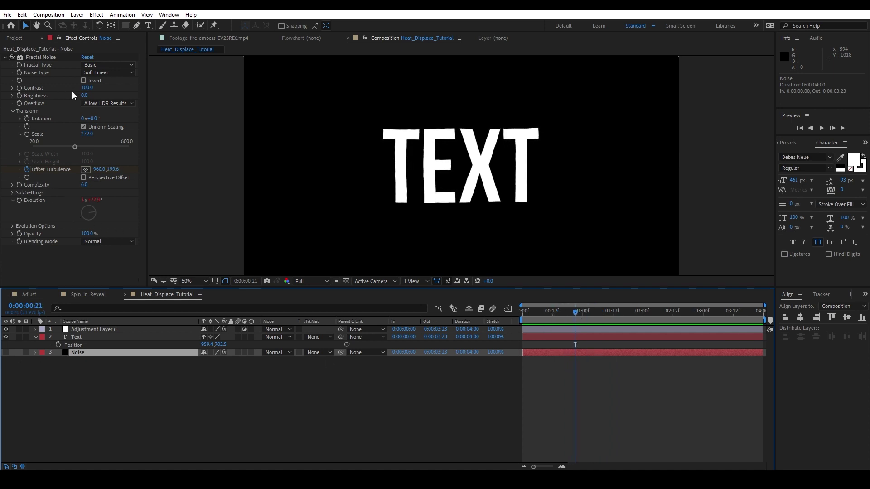
drag(86, 87, 236, 90)
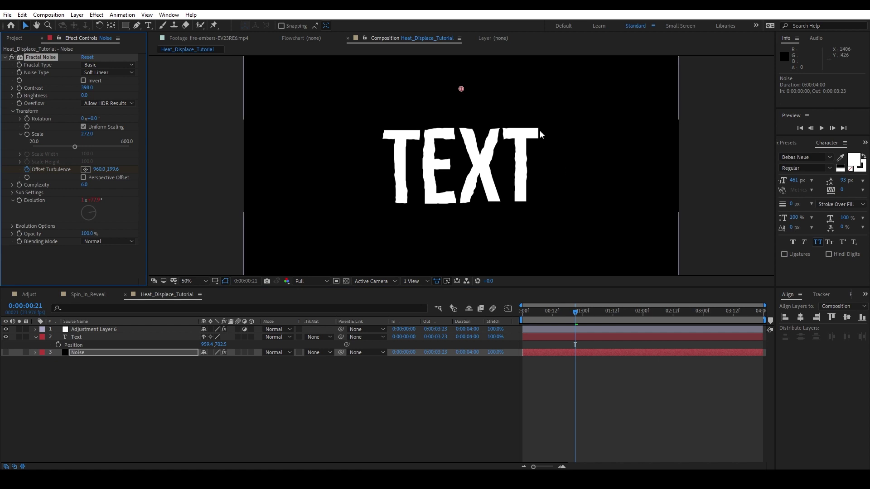
key(space)
key(space)
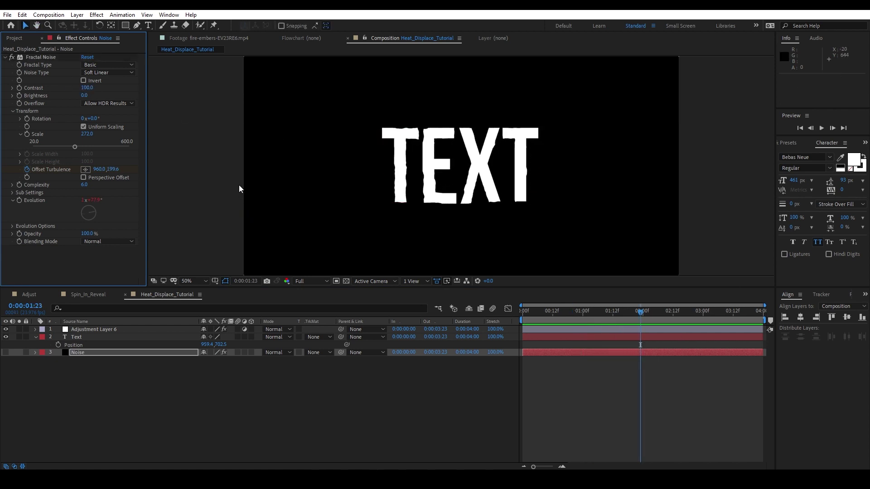
key(ctrl+z)
- Set a starting Contrast keyframe of 100 at 0:00:01:03
click(575, 312)
click(590, 312)
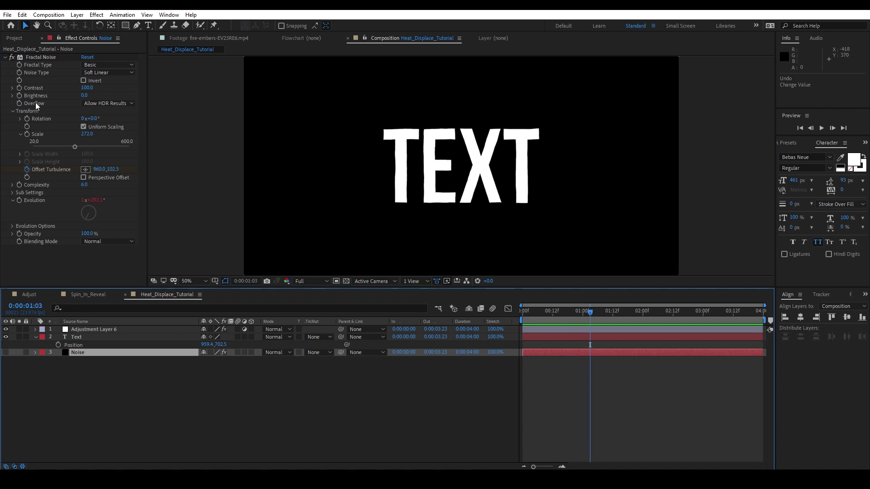
click(19, 88)
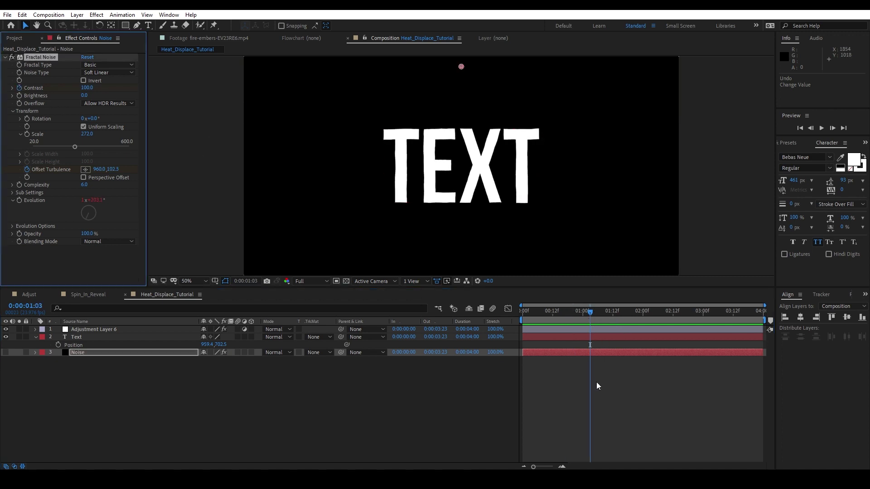
click(607, 362)
click(617, 353)
key(u)
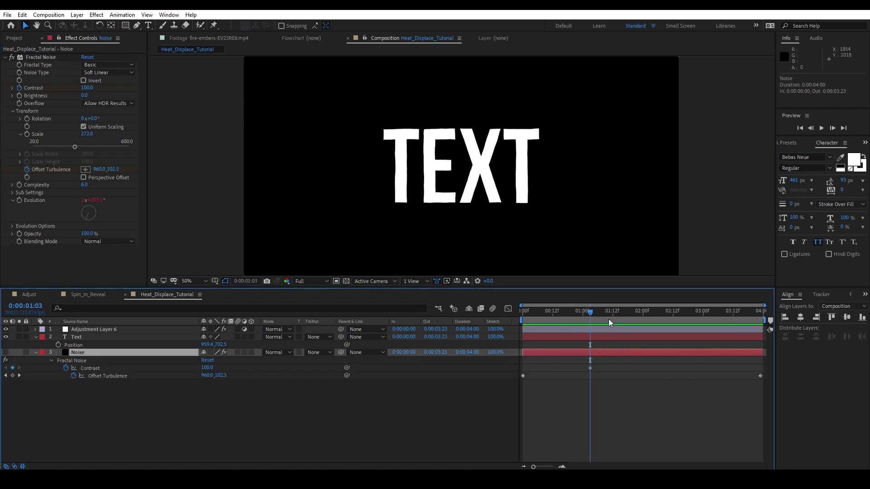
- Add Contrast keyframes of 150 at 0:00:02:02 and 20 at 0:00:02:10
drag(597, 313, 648, 312)
click(87, 87)
text(15)
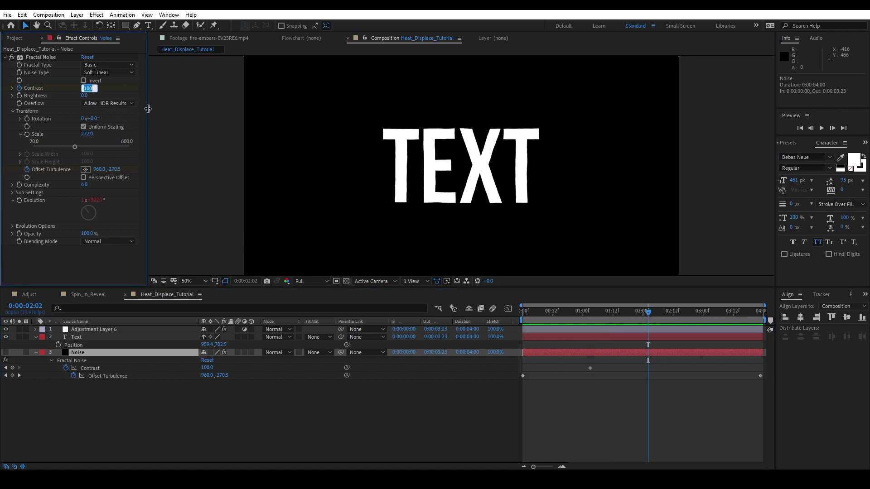
text(0)
key(Return)
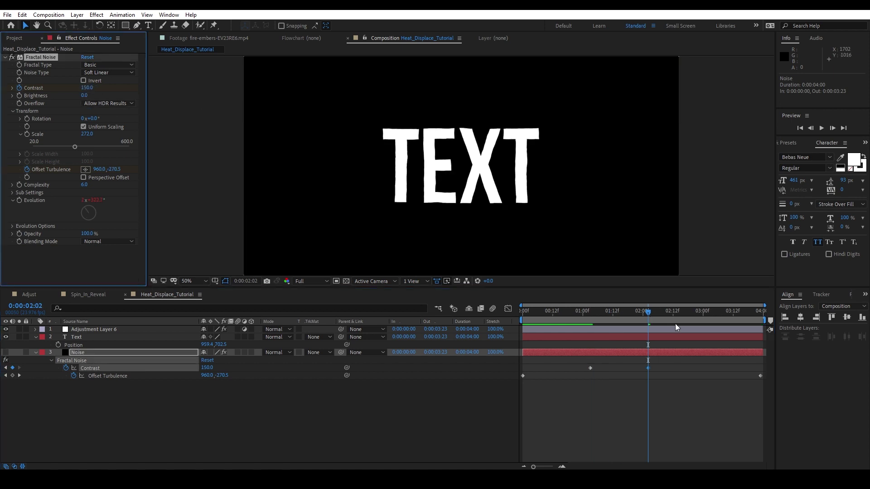
click(669, 314)
click(87, 88)
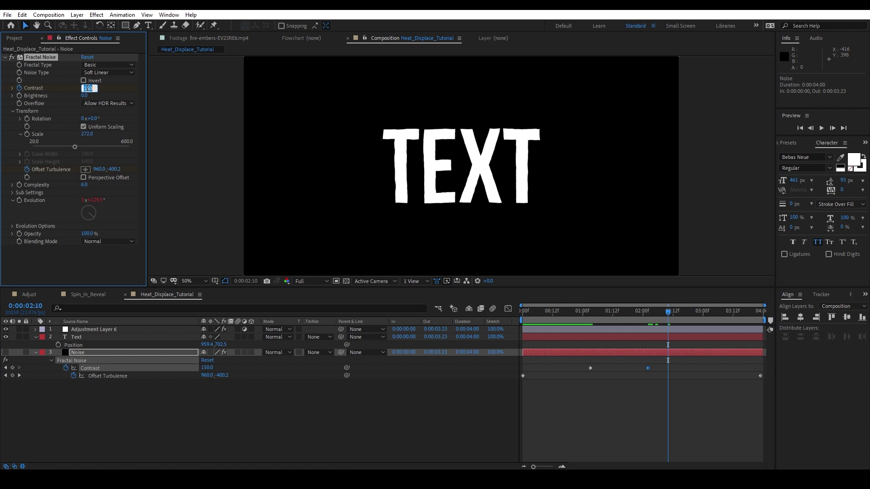
text(20)
key(Return)
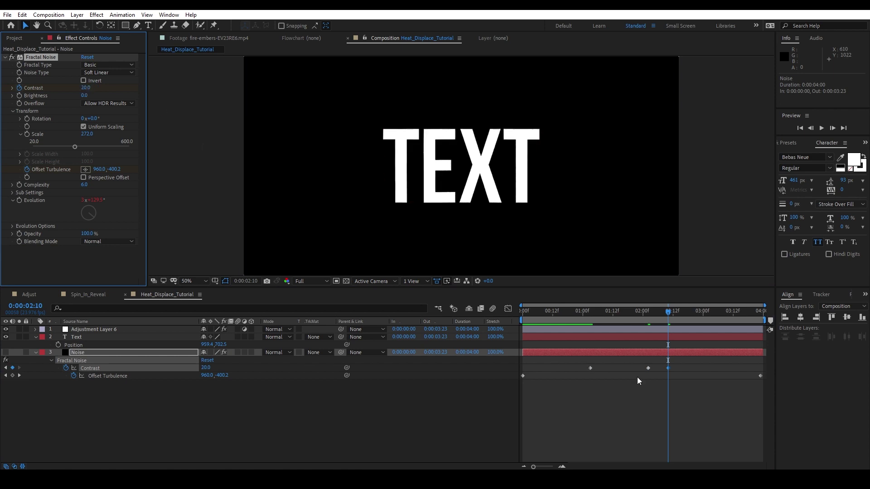
- Pull the Contrast keyframes closer together, apply Easy Ease, and preview from the start
drag(648, 368, 623, 369)
key(F9)
click(673, 406)
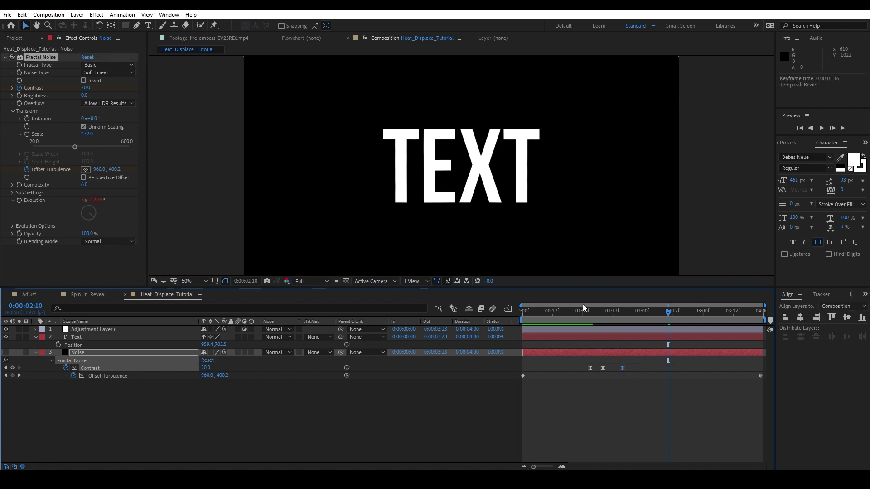
click(576, 317)
key(space)
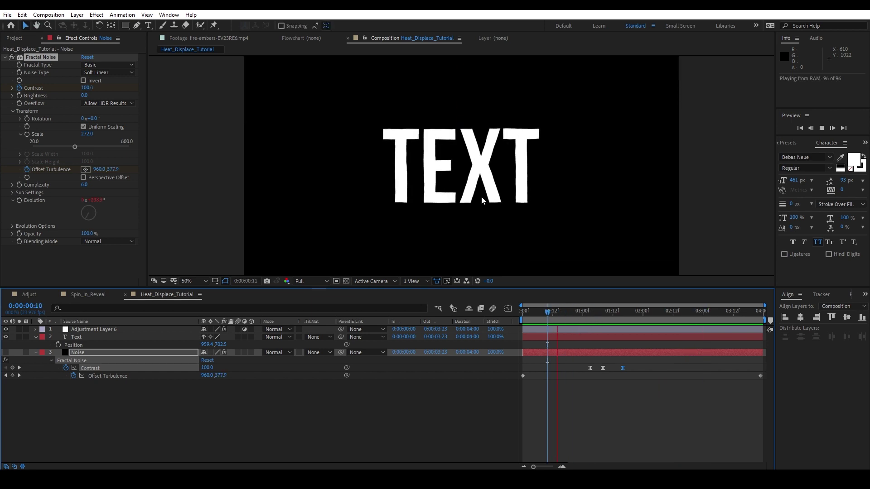
- Change the last Contrast keyframe at 0:00:01:16 from 20 to 80 and preview
key(space)
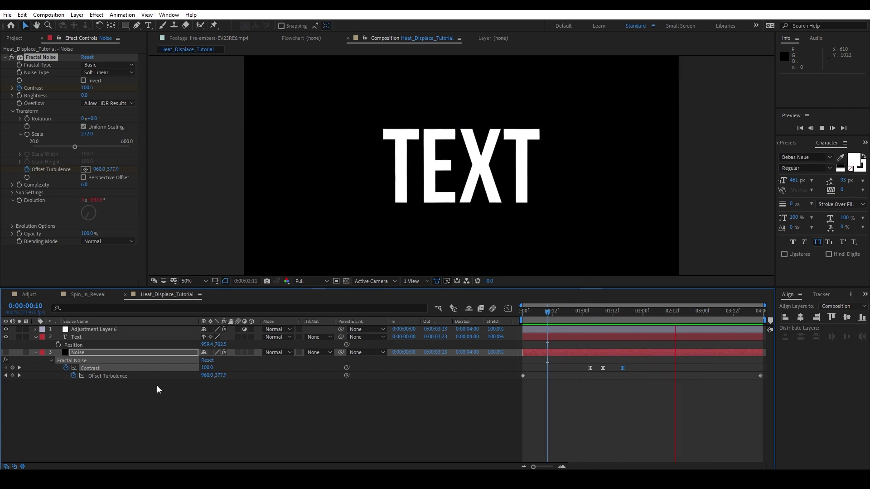
click(351, 415)
click(6, 368)
click(206, 368)
text(80)
key(Return)
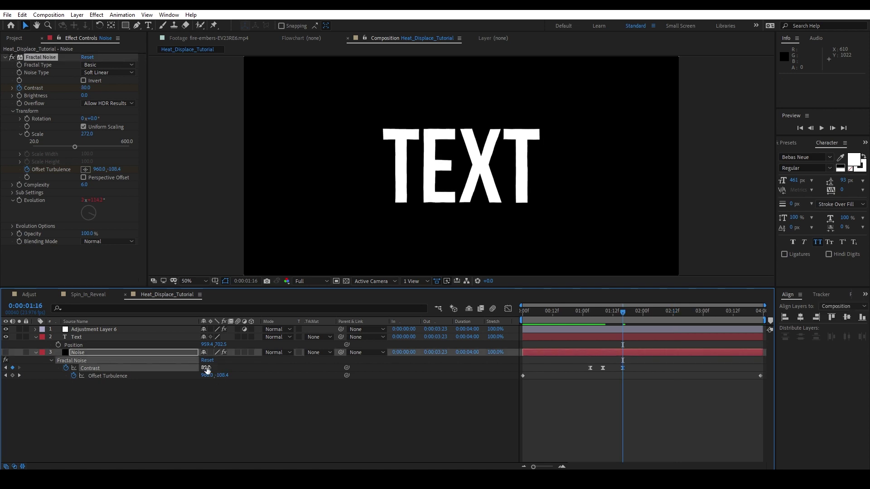
key(space)
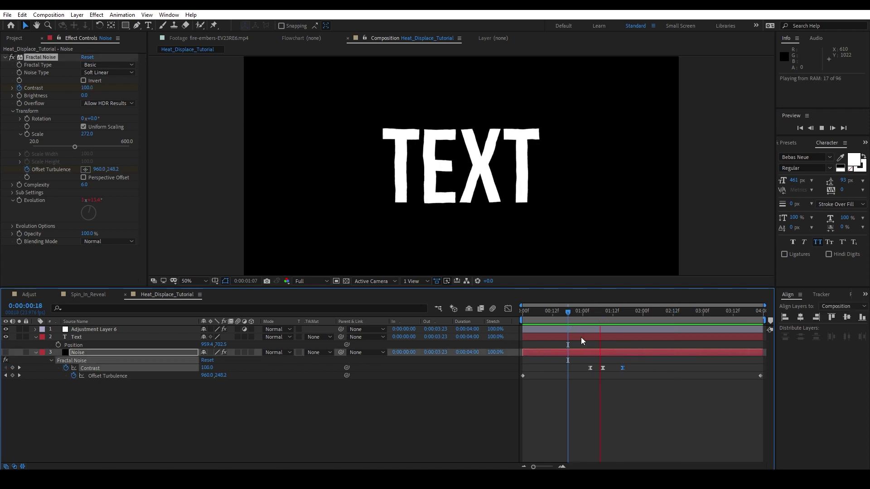